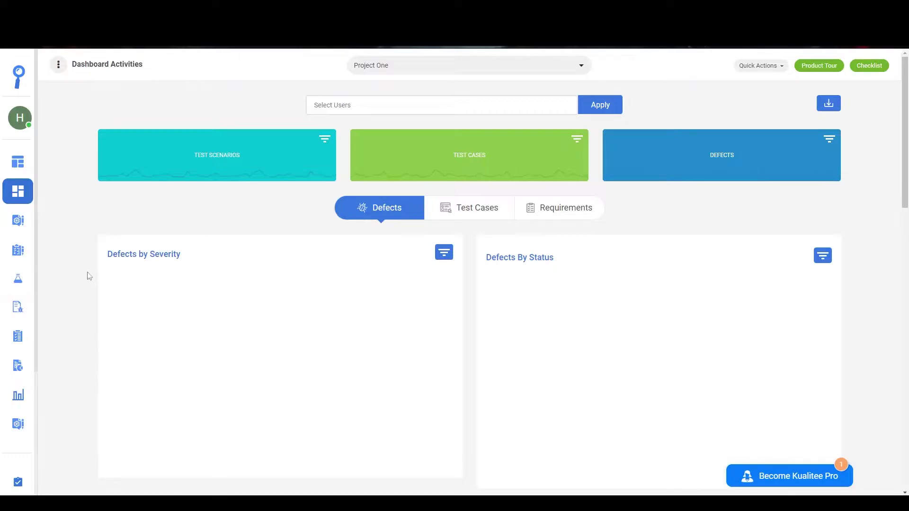
Open the Test Management area from the left sidebar.
{"action": "left_click", "coordinate": [25, 253]}
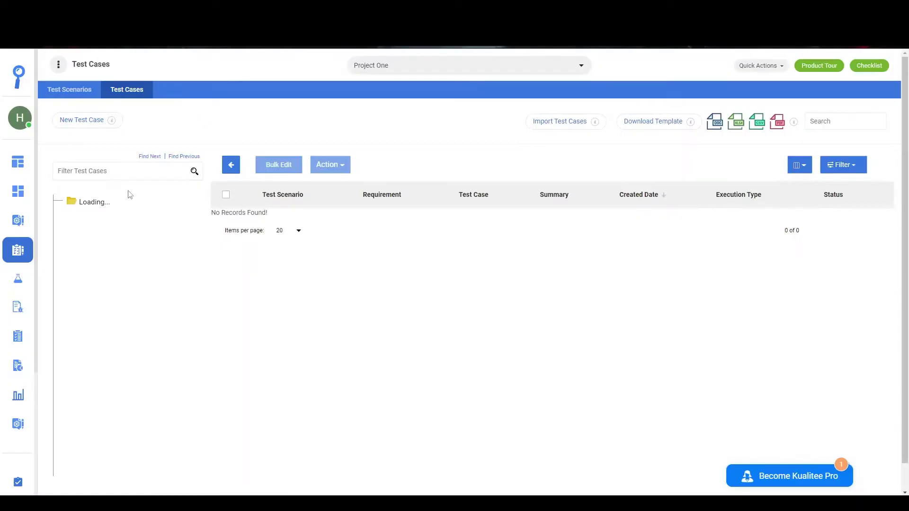
Switch to the Test Scenarios tab for Project One.
{"action": "left_click", "coordinate": [76, 95]}
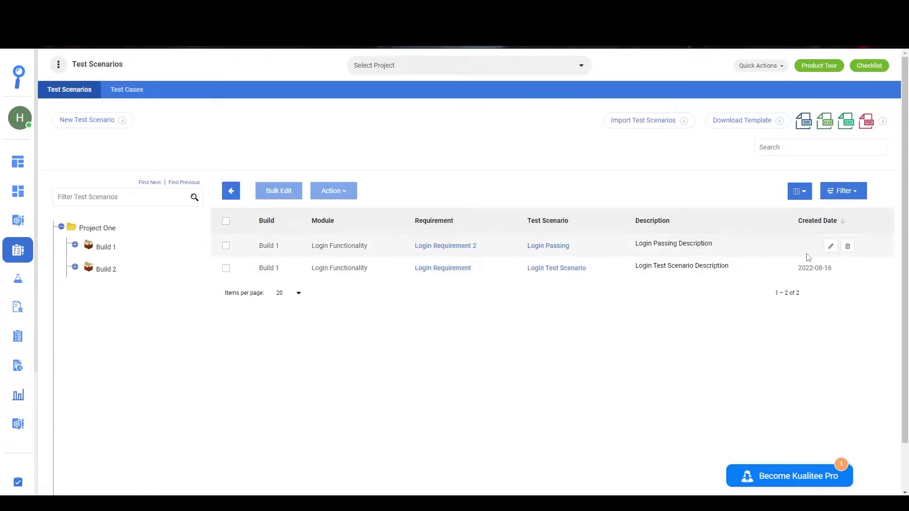
{"action": "mouse_move", "coordinate": [682, 268]}
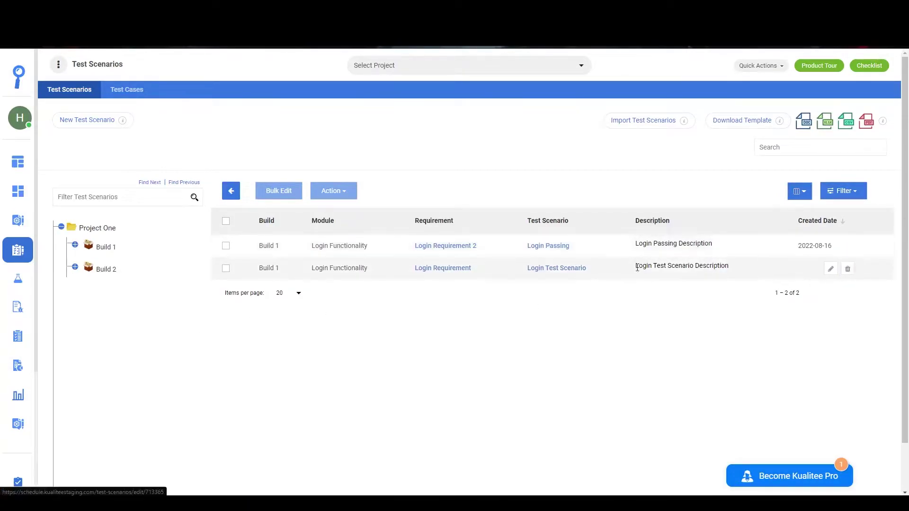
Start a new test scenario with Build 1, Login Functionality module and Login Requirement.
{"action": "left_click", "coordinate": [91, 125]}
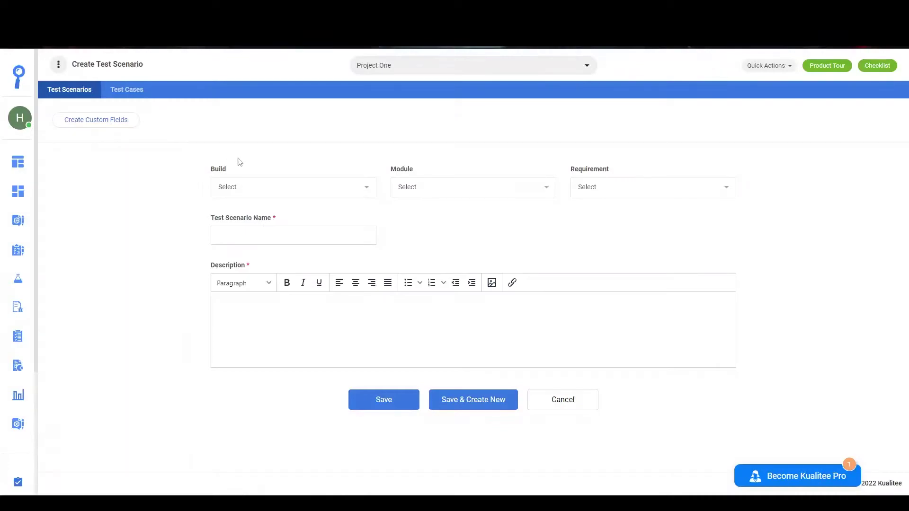
{"action": "left_click", "coordinate": [259, 182]}
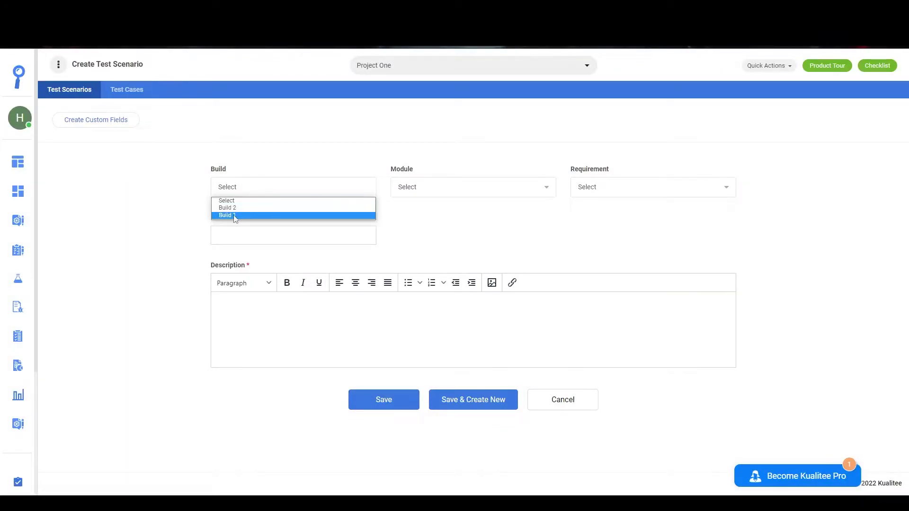
{"action": "left_click", "coordinate": [233, 217]}
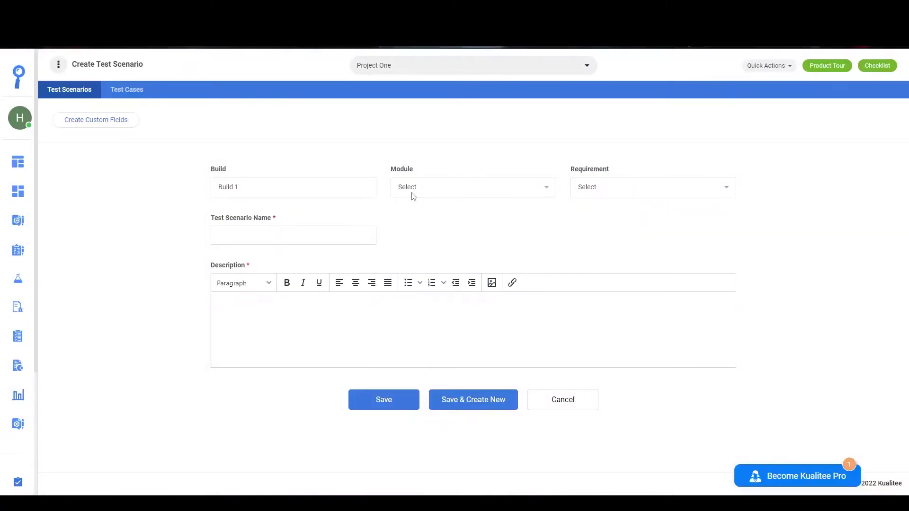
{"action": "left_click", "coordinate": [423, 193]}
{"action": "left_click", "coordinate": [427, 208]}
{"action": "left_click", "coordinate": [624, 188]}
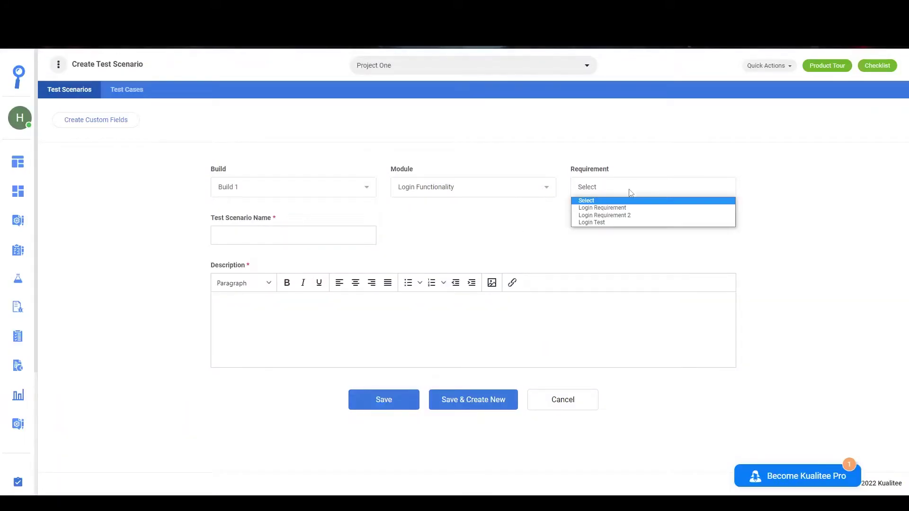
{"action": "left_click", "coordinate": [607, 208]}
Name the scenario 'Login Scenario One' with description 'Login Scenario Description'.
{"action": "left_click", "coordinate": [287, 237]}
{"action": "type", "text": "L"}
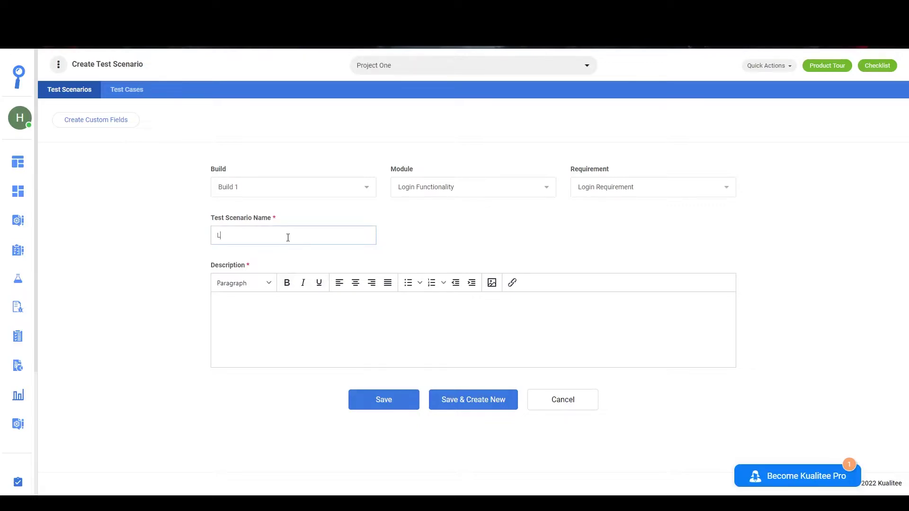
{"action": "type", "text": "ogin Scenartio"}
{"action": "key", "text": "BackSpace"}
{"action": "key", "text": "BackSpace"}
{"action": "type", "text": "io "}
{"action": "type", "text": "One"}
{"action": "key", "text": "ctrl+a"}
{"action": "key", "text": "ctrl+c"}
{"action": "left_click", "coordinate": [270, 307]}
{"action": "key", "text": "ctrl+v"}
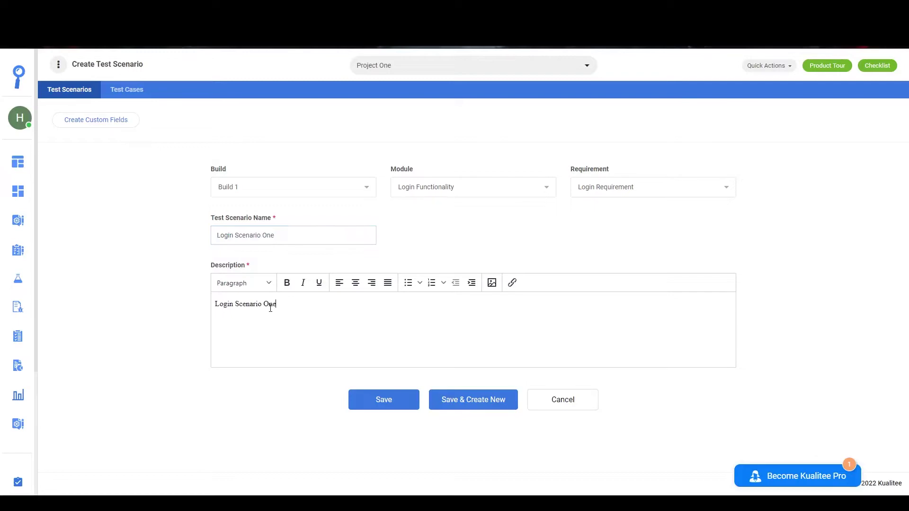
{"action": "key", "text": "BackSpace"}
{"action": "key", "text": "BackSpace"}
{"action": "key", "text": "BackSpace"}
{"action": "type", "text": "T"}
{"action": "type", "text": "wo"}
{"action": "key", "text": "BackSpace"}
{"action": "key", "text": "BackSpace"}
{"action": "key", "text": "BackSpace"}
{"action": "type", "text": "Description"}
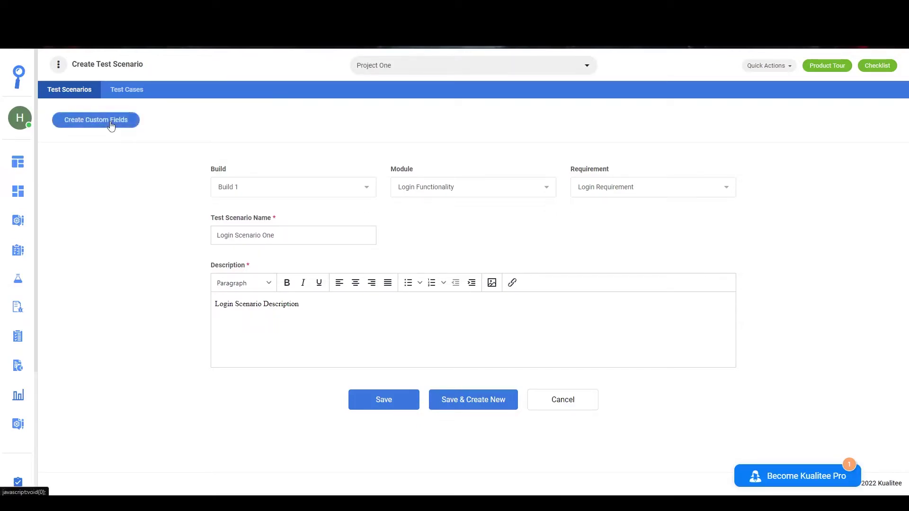
Create and save a Select custom field 'Jira Availablity' with Yes,No values and a description.
{"action": "left_click", "coordinate": [78, 121]}
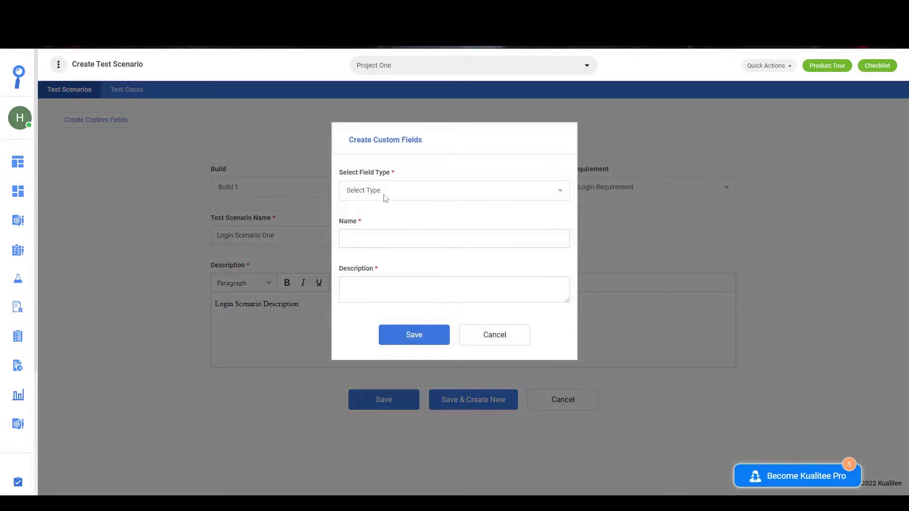
{"action": "left_click", "coordinate": [384, 199]}
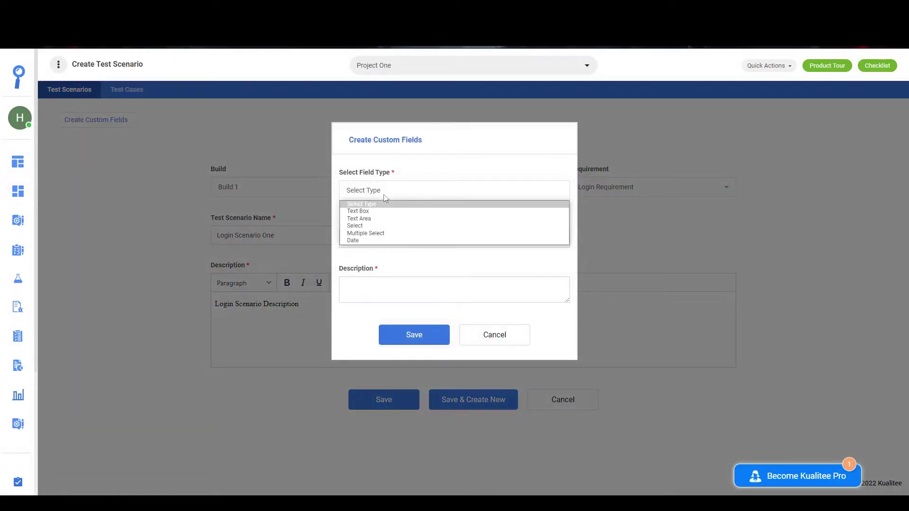
{"action": "left_click", "coordinate": [389, 226]}
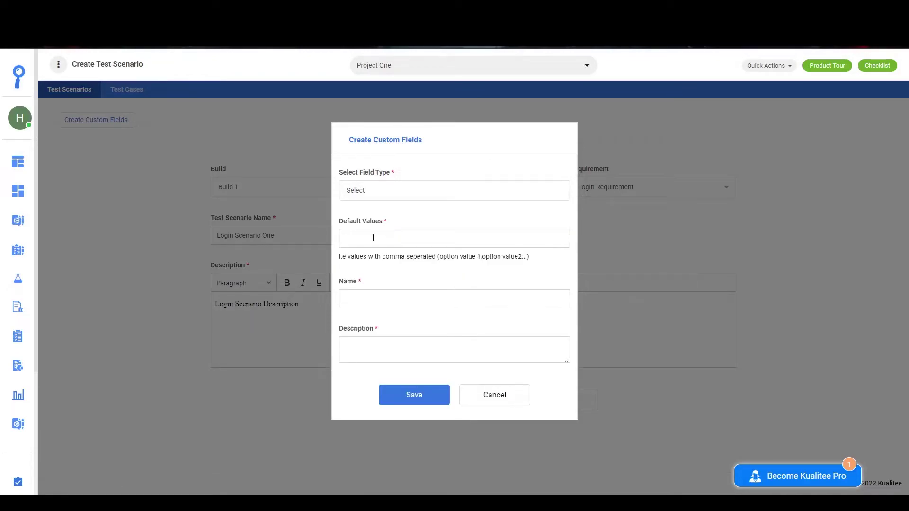
{"action": "left_click", "coordinate": [373, 237]}
{"action": "type", "text": "es,"}
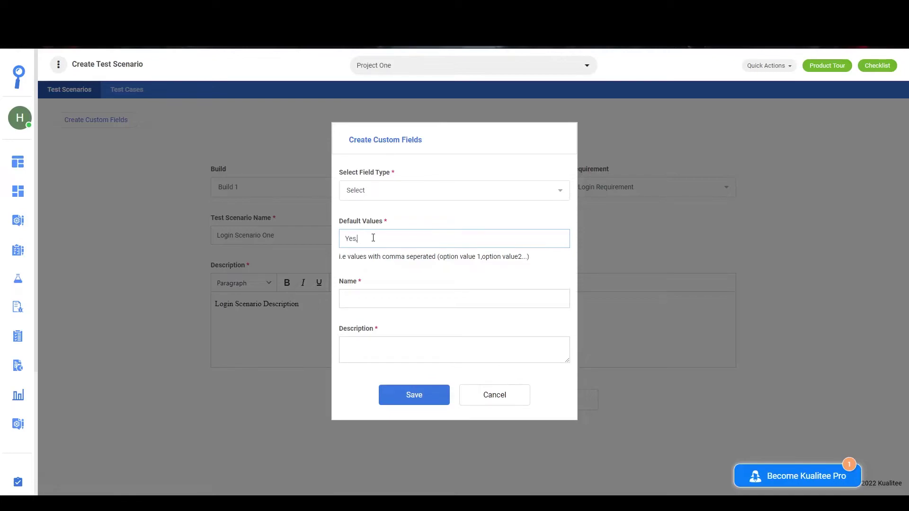
{"action": "type", "text": "No"}
{"action": "left_click", "coordinate": [382, 293]}
{"action": "type", "text": "ira A"}
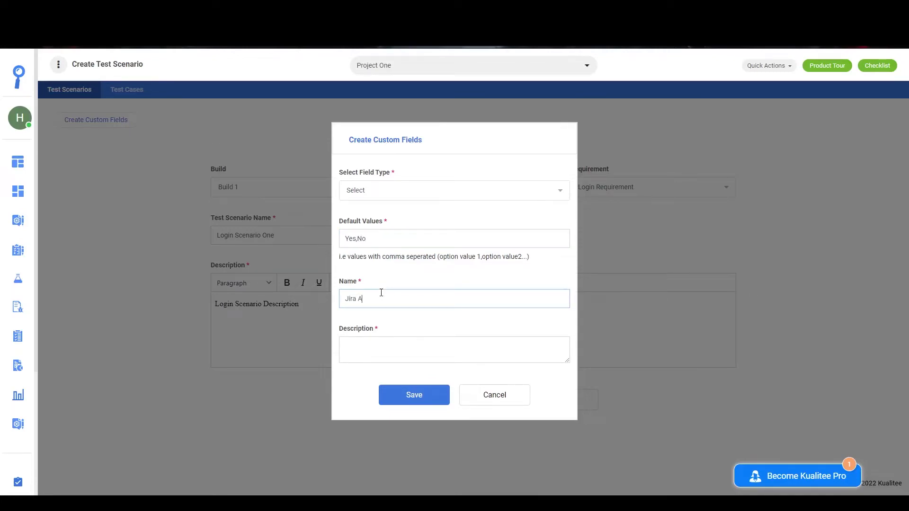
{"action": "type", "text": "vailability"}
{"action": "key", "text": "ctrl+a"}
{"action": "key", "text": "ctrl+c"}
{"action": "left_click", "coordinate": [391, 352]}
{"action": "key", "text": "ctrl+v"}
{"action": "type", "text": "Descrip"}
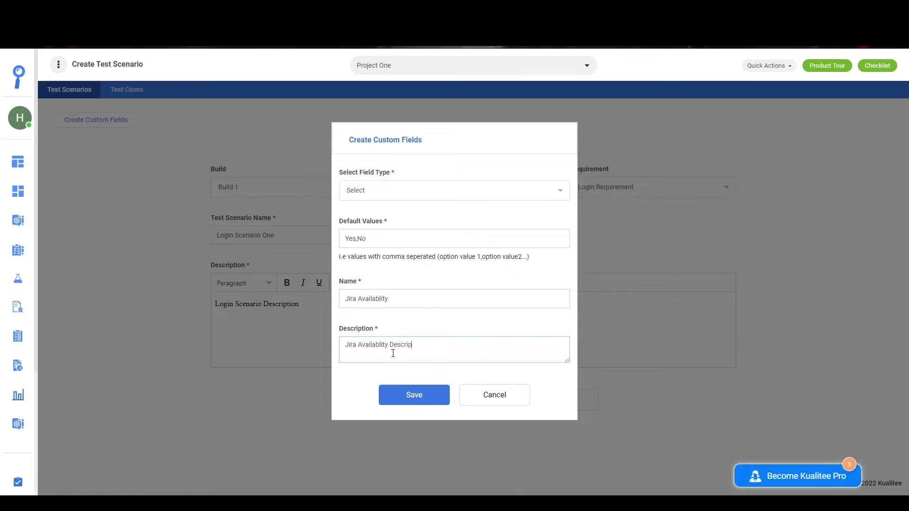
{"action": "type", "text": "tion"}
{"action": "left_click", "coordinate": [401, 398]}
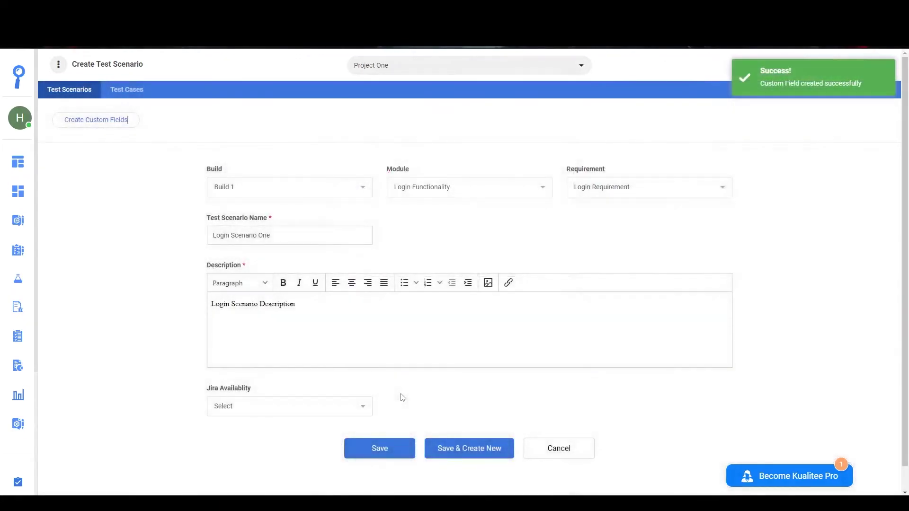
Set Jira Availablity to Yes and save Login Scenario One.
{"action": "left_click", "coordinate": [237, 414]}
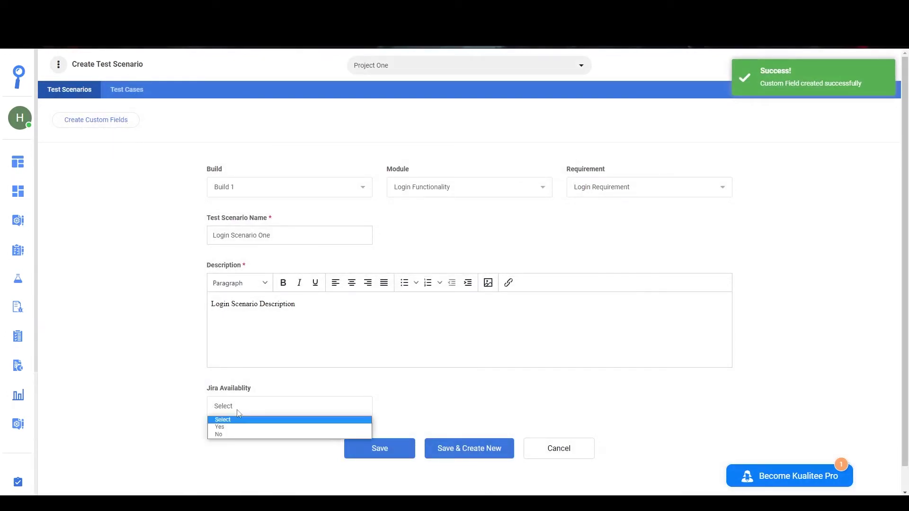
{"action": "left_click", "coordinate": [231, 428]}
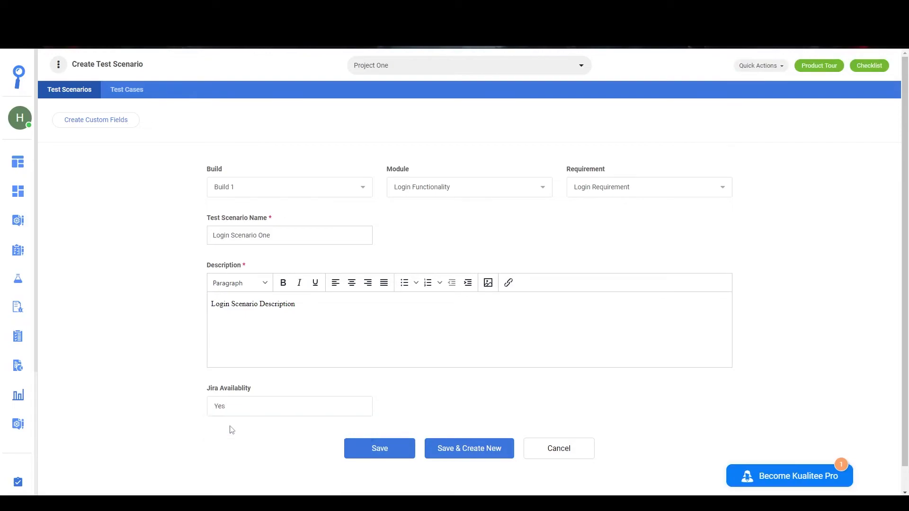
{"action": "left_click", "coordinate": [391, 455]}
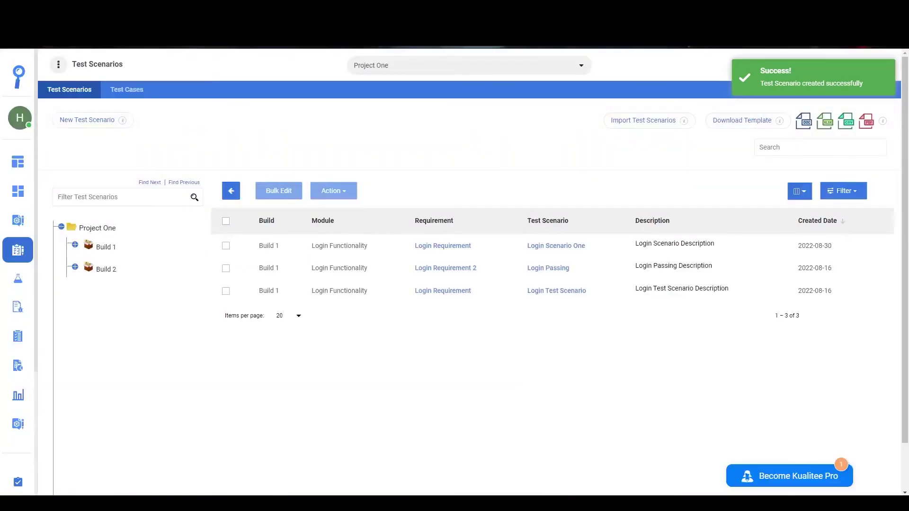
{"action": "mouse_move", "coordinate": [595, 248]}
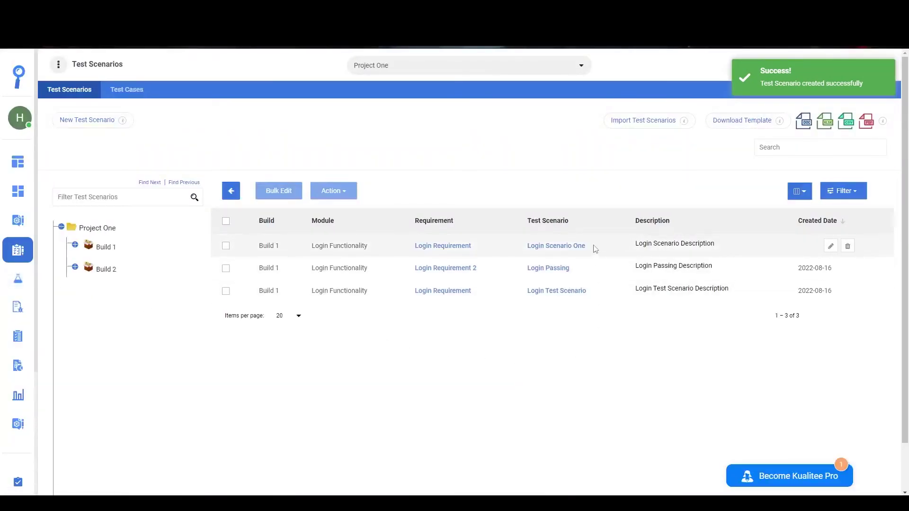
{"action": "left_click_drag", "start_coordinate": [595, 249], "coordinate": [418, 246]}
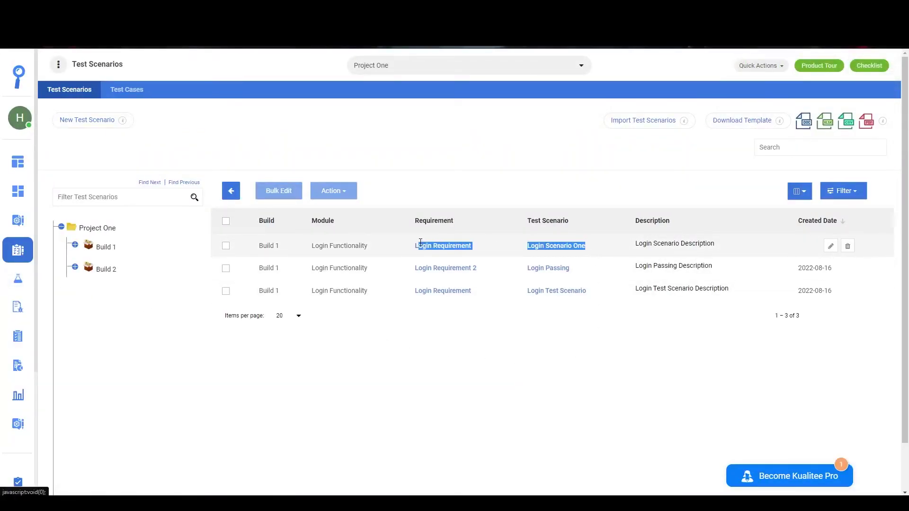
{"action": "left_click", "coordinate": [498, 248]}
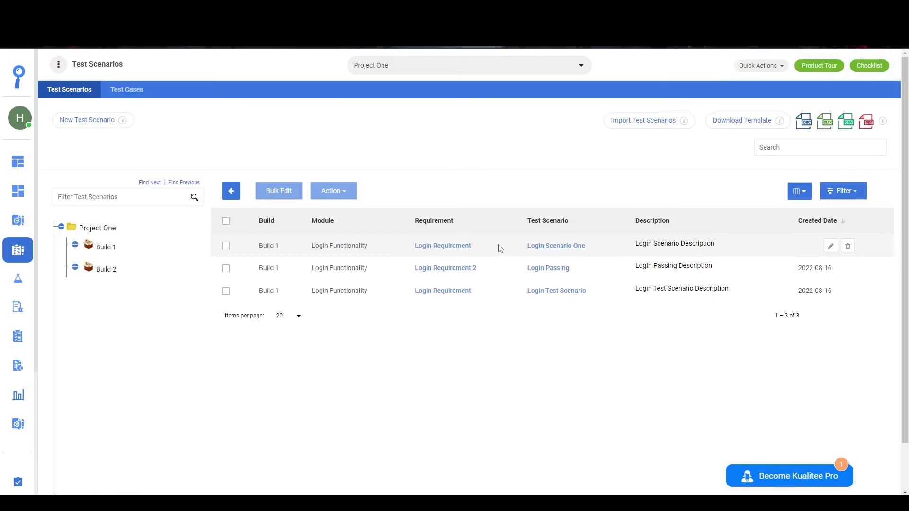
Open the Login Scenario One detail page from the scenario list.
{"action": "left_click", "coordinate": [540, 252]}
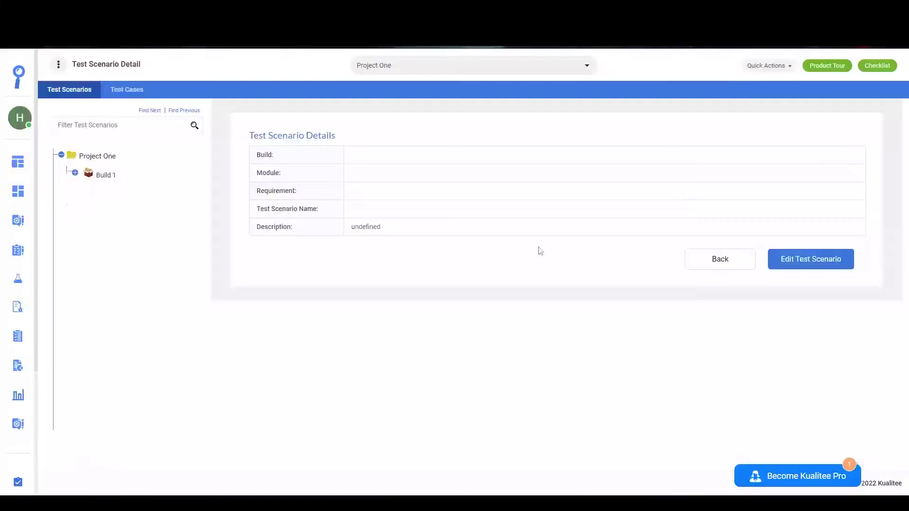